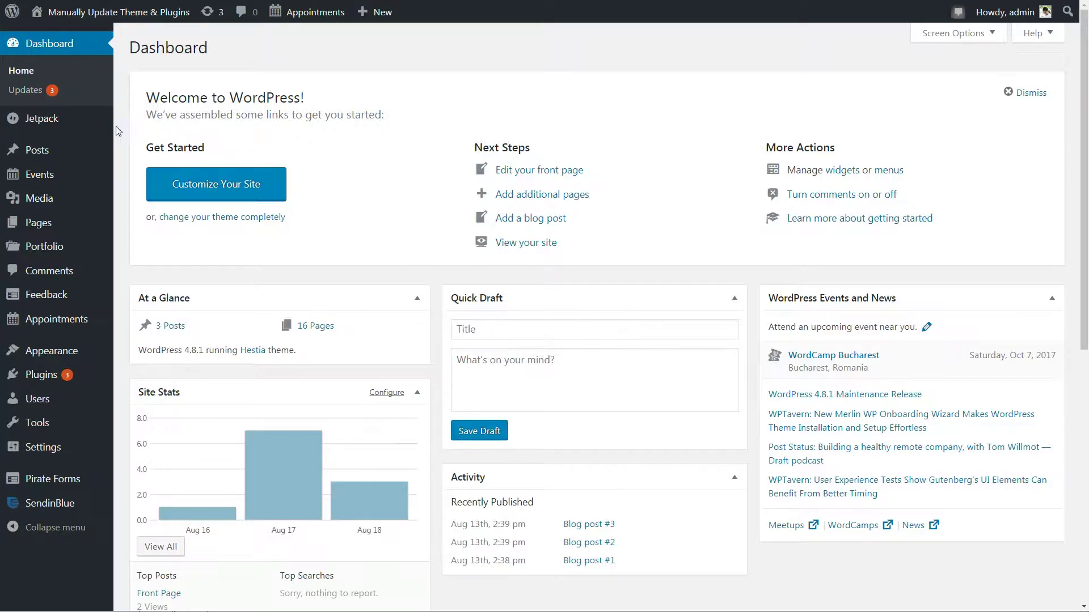
Open the Updates page listing Booked Classic, Pirateforms and ThemeIsle Companion updates.
left_click(37, 94)
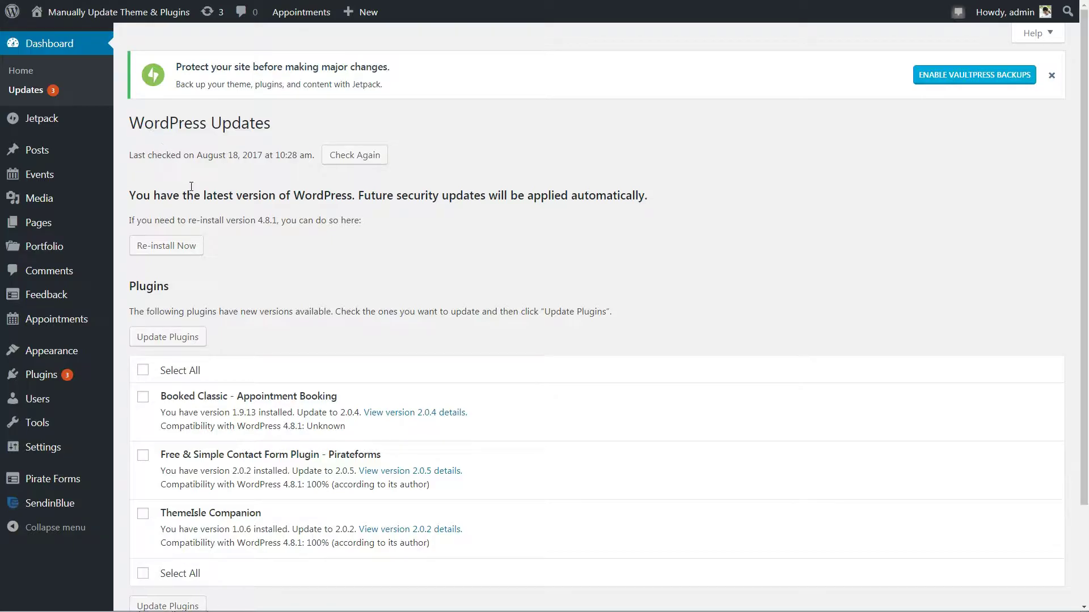
Search the plugin directory for 'updraft' and install UpdraftPlus WordPress Backup Plugin.
mouse_move(108, 375)
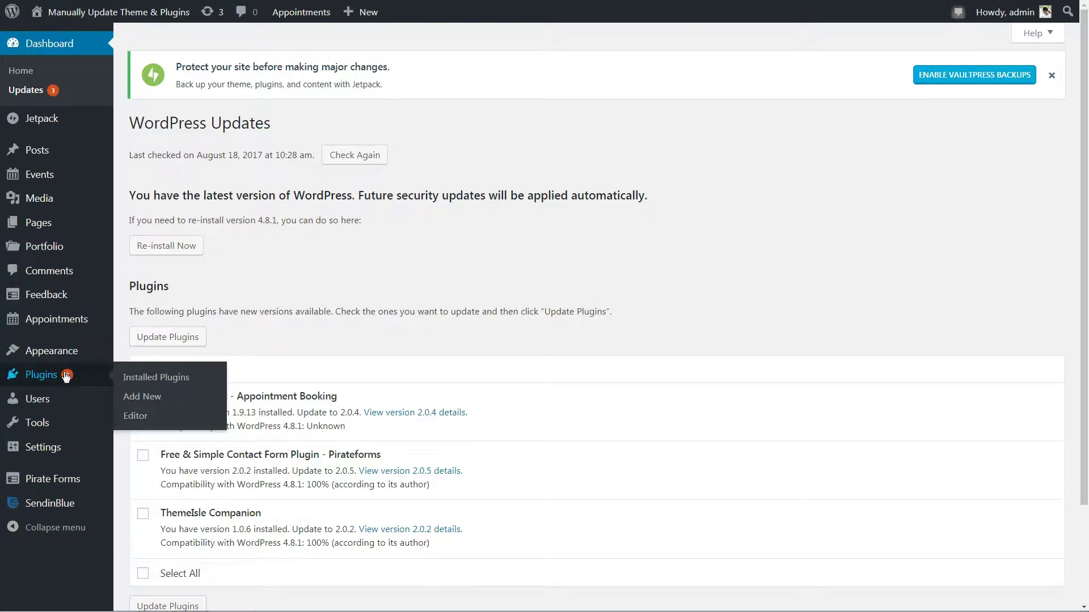
left_click(151, 396)
left_click(939, 89)
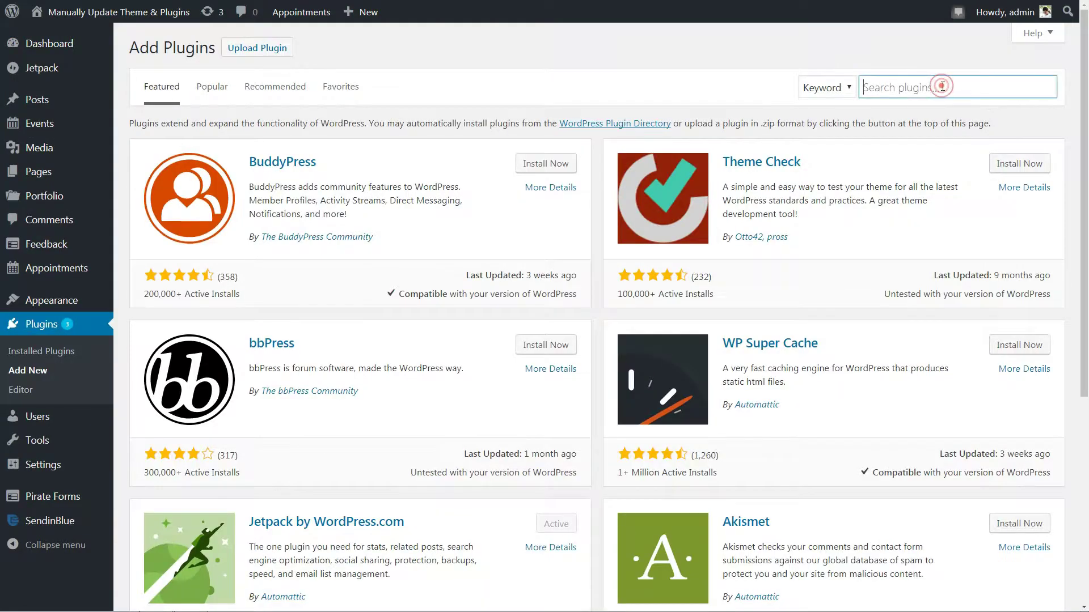
type("updraft")
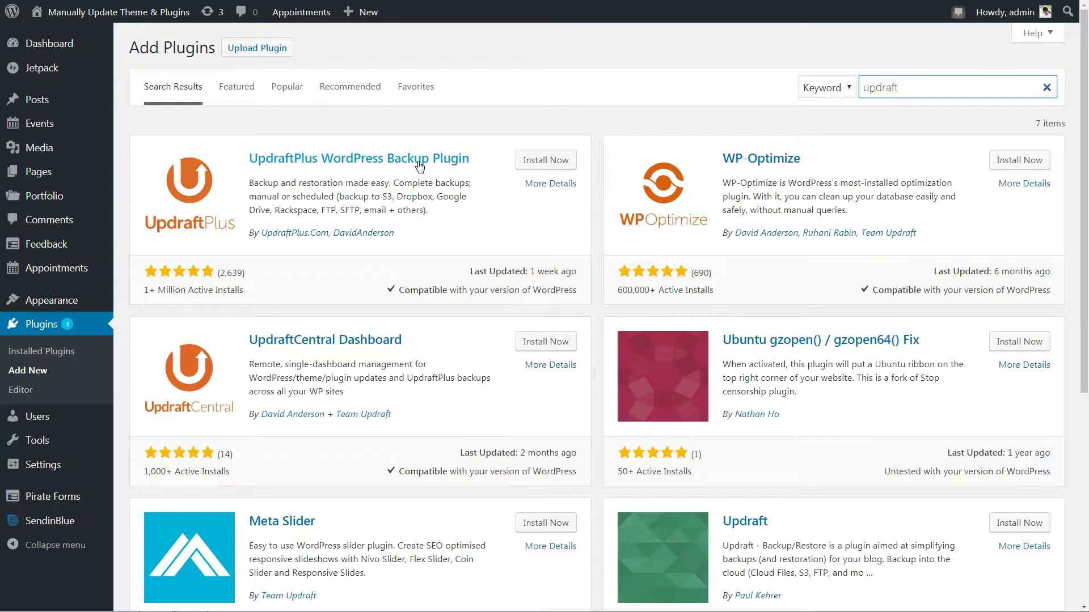
left_click(539, 162)
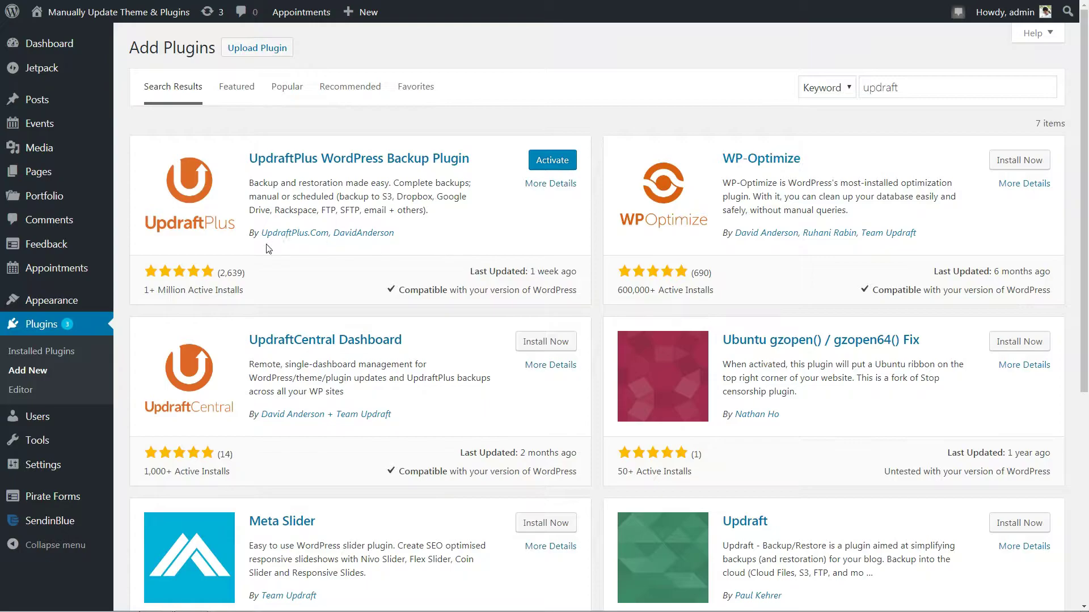
Search for 'easy theme and' and install the Easy Theme and Plugin Upgrades plugin.
mouse_move(72, 302)
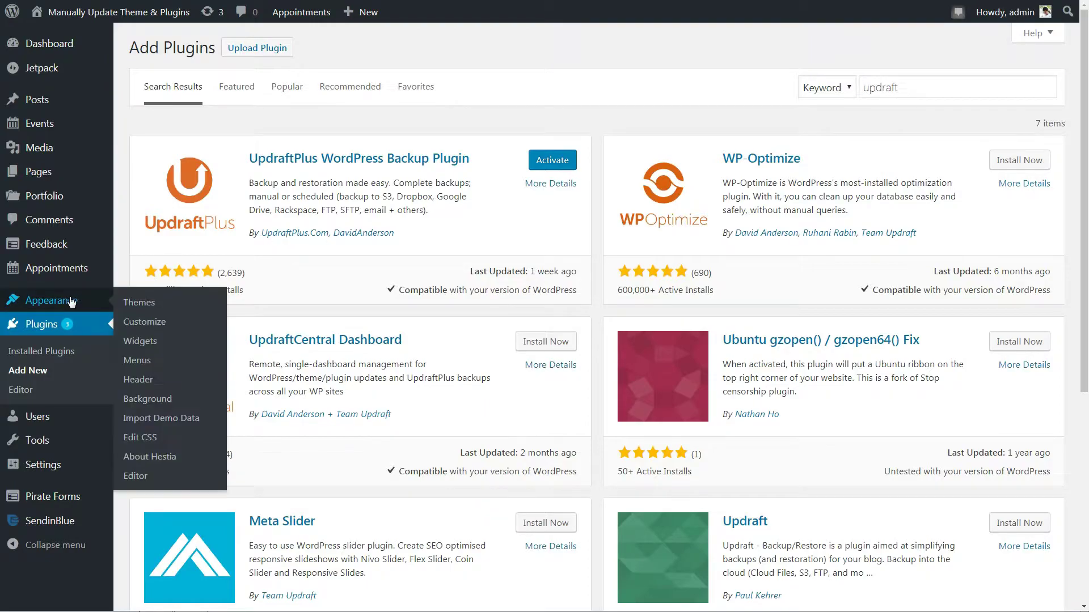
left_click(134, 301)
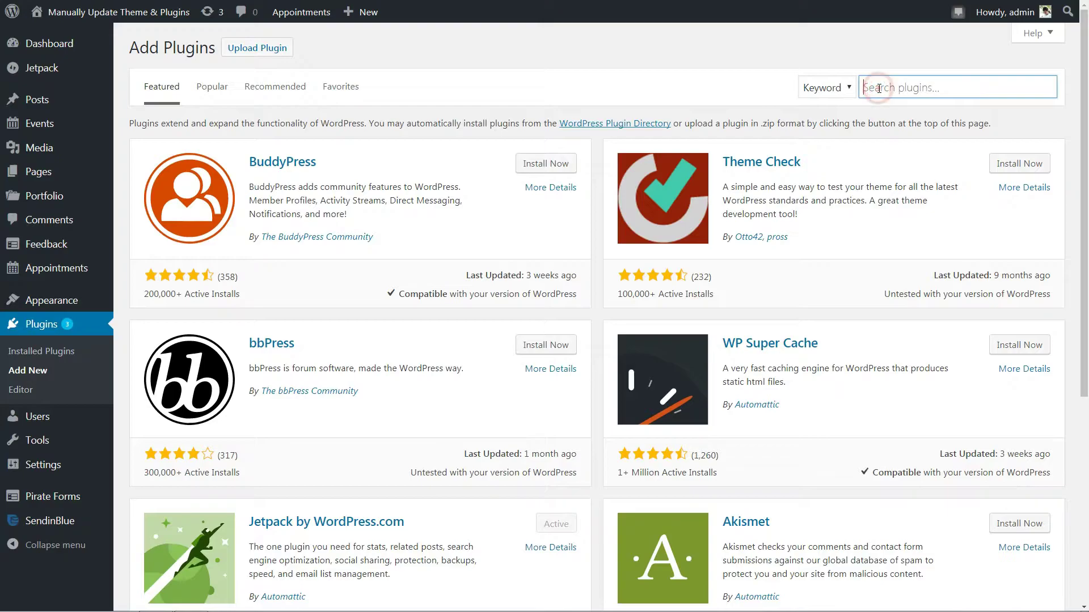
type("easy theme and")
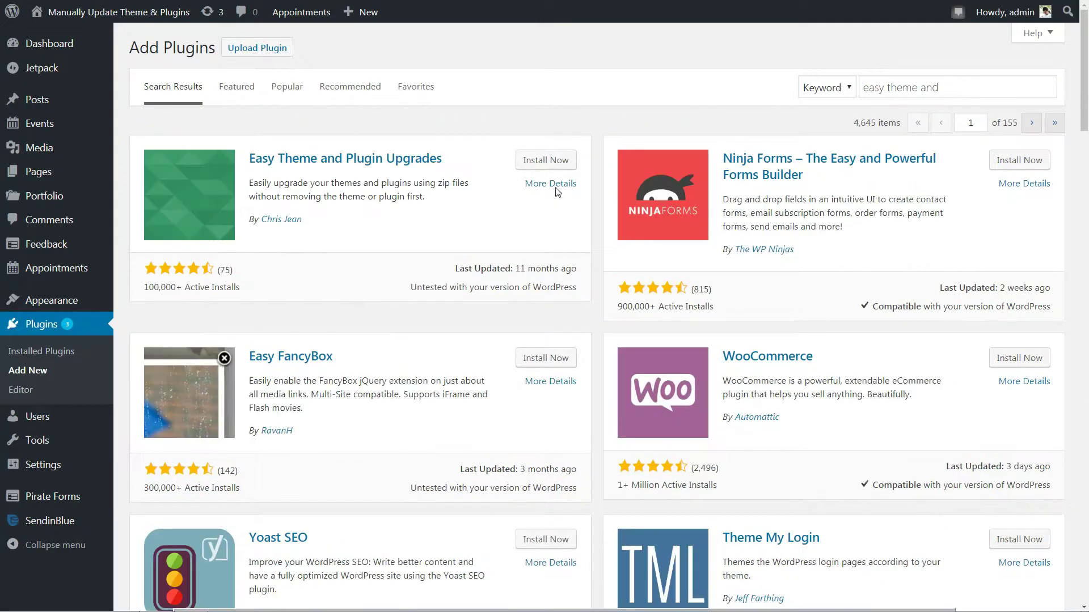
left_click(546, 164)
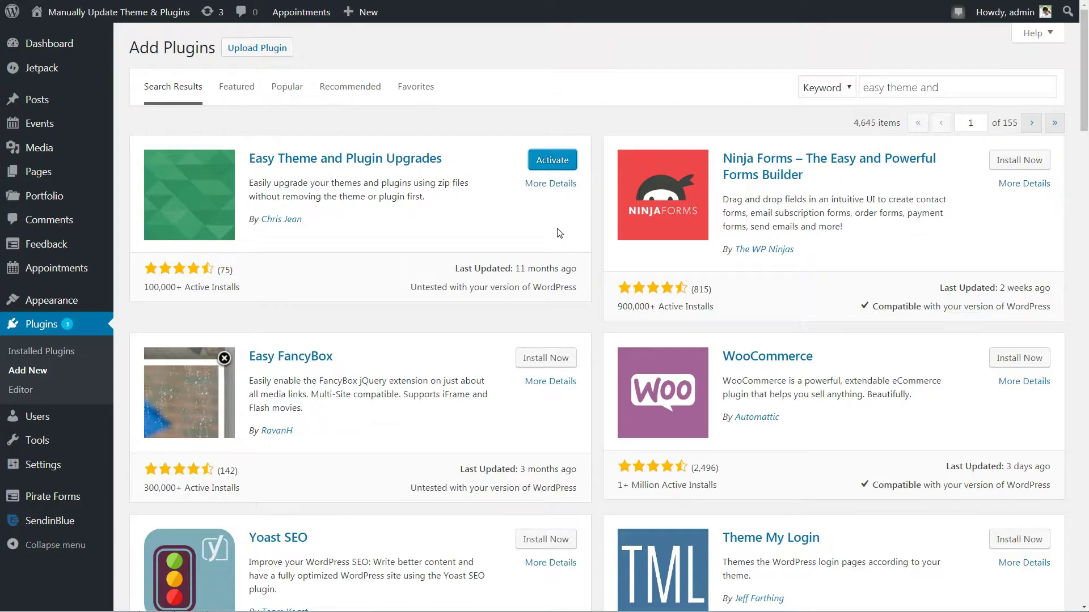
Activate Easy Theme and Plugin Upgrades and save the Pirate Forms Lite v2.0.5 download.
left_click(553, 159)
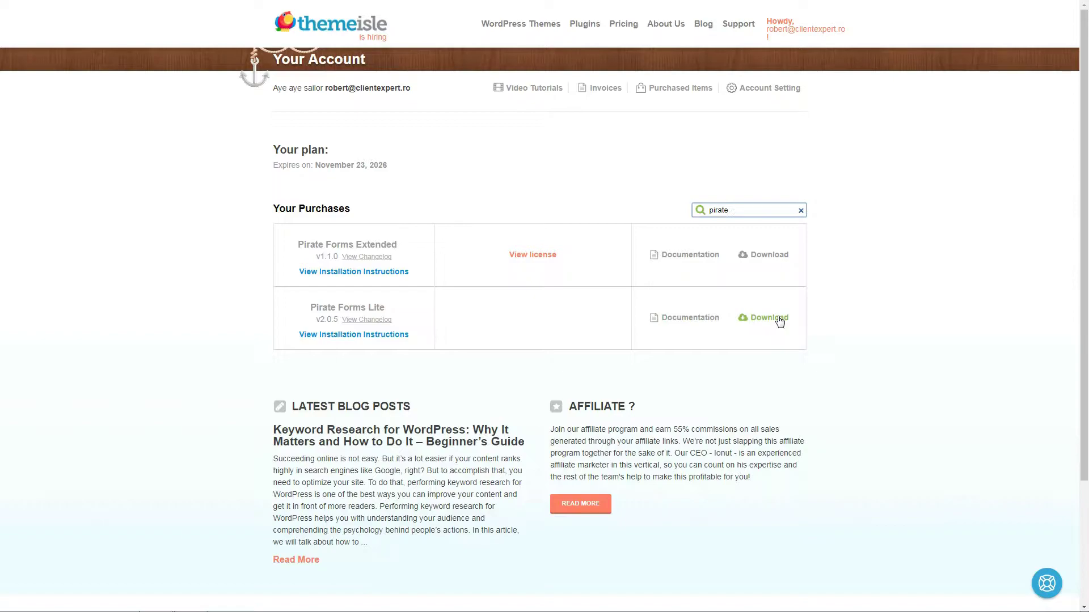
left_click(779, 320)
left_click(503, 363)
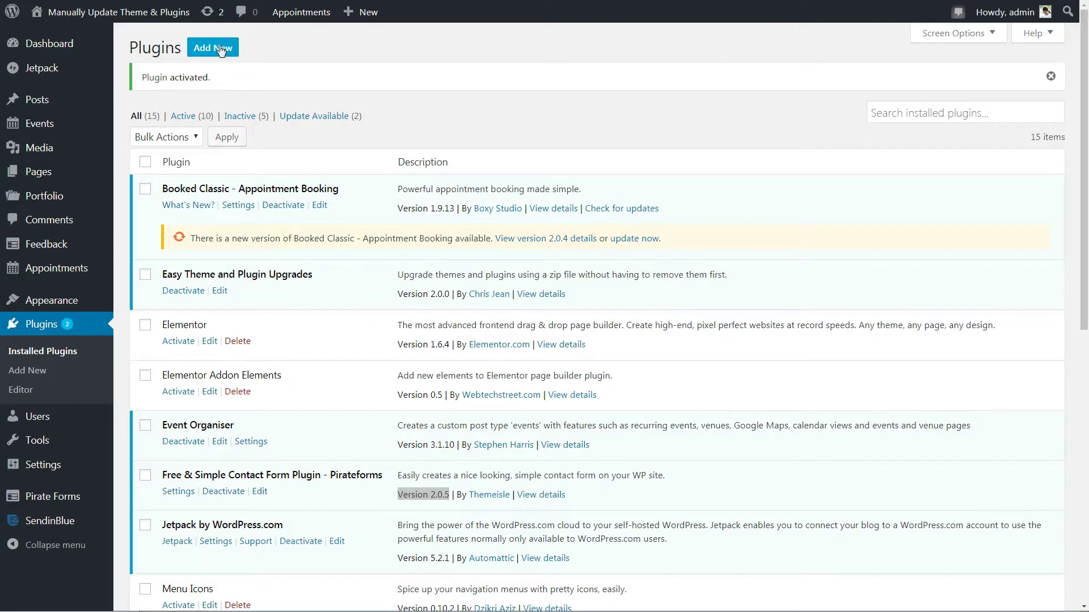
left_click(220, 48)
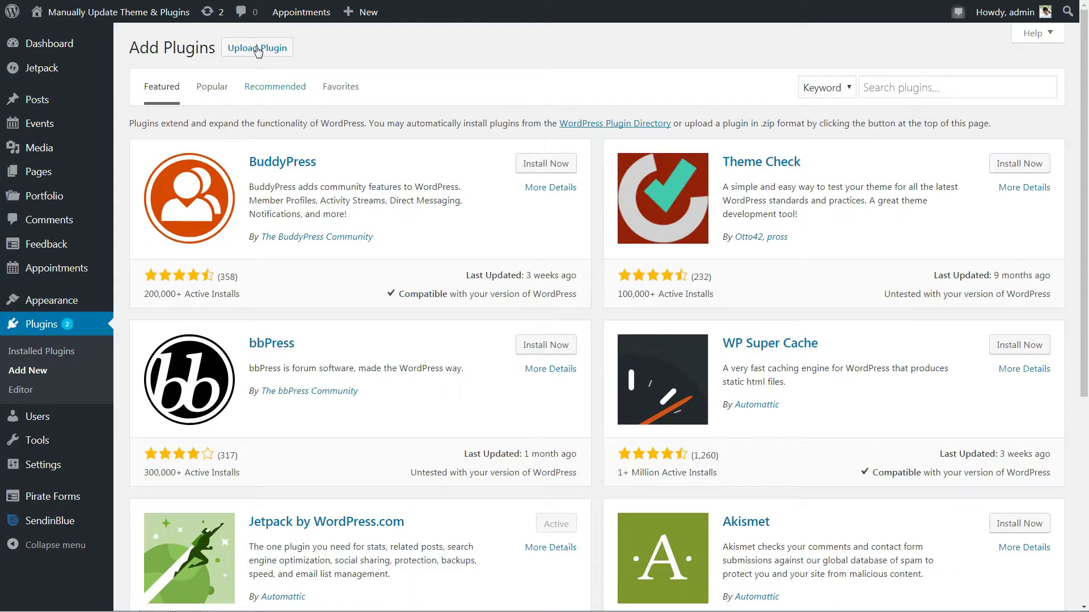
Upload and install pirate-forms.zip, bringing Pirateforms to version 2.0.5.
left_click(256, 49)
left_click(489, 175)
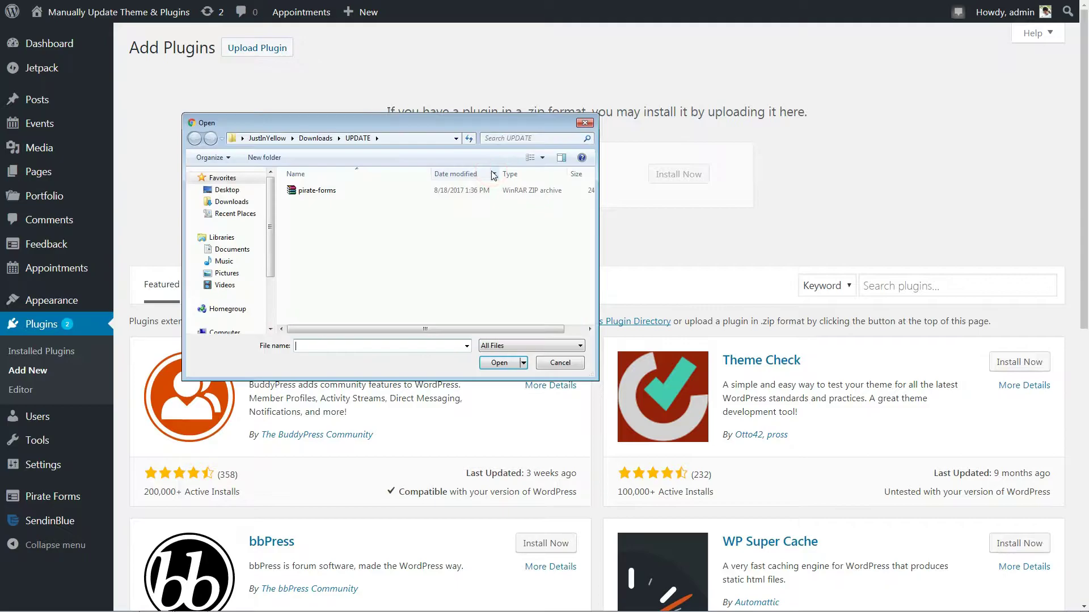
left_click(339, 193)
left_click(499, 363)
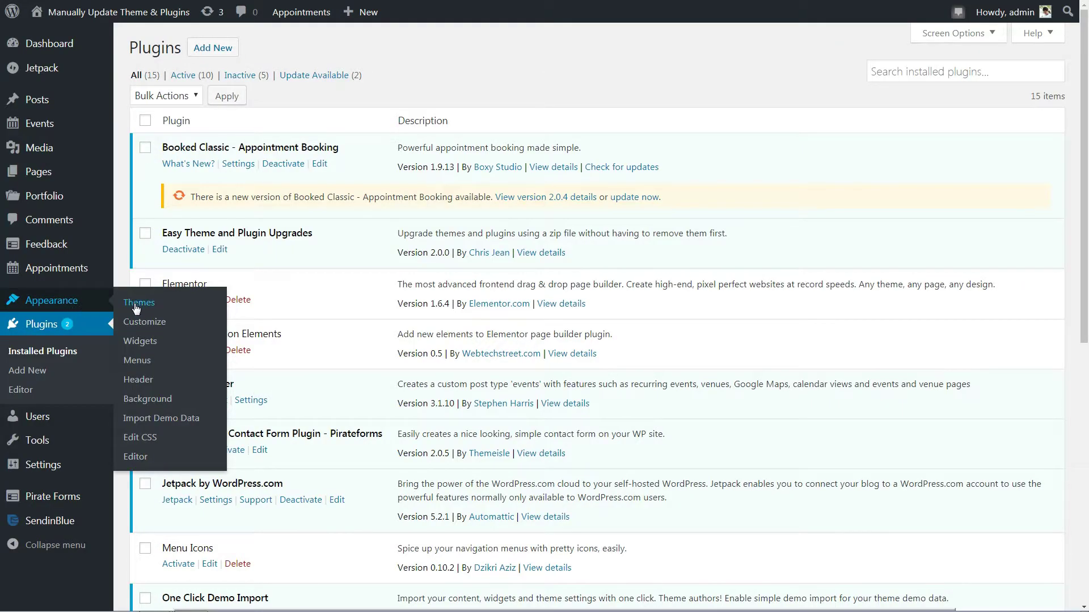
Make Twenty Seventeen the active theme.
left_click(135, 304)
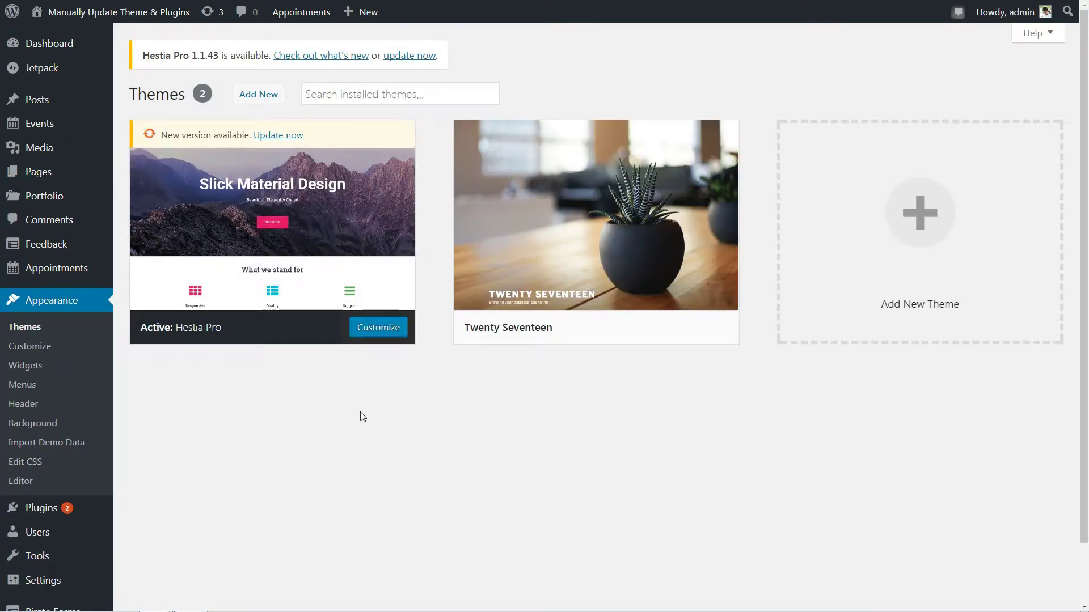
mouse_move(606, 227)
left_click(638, 328)
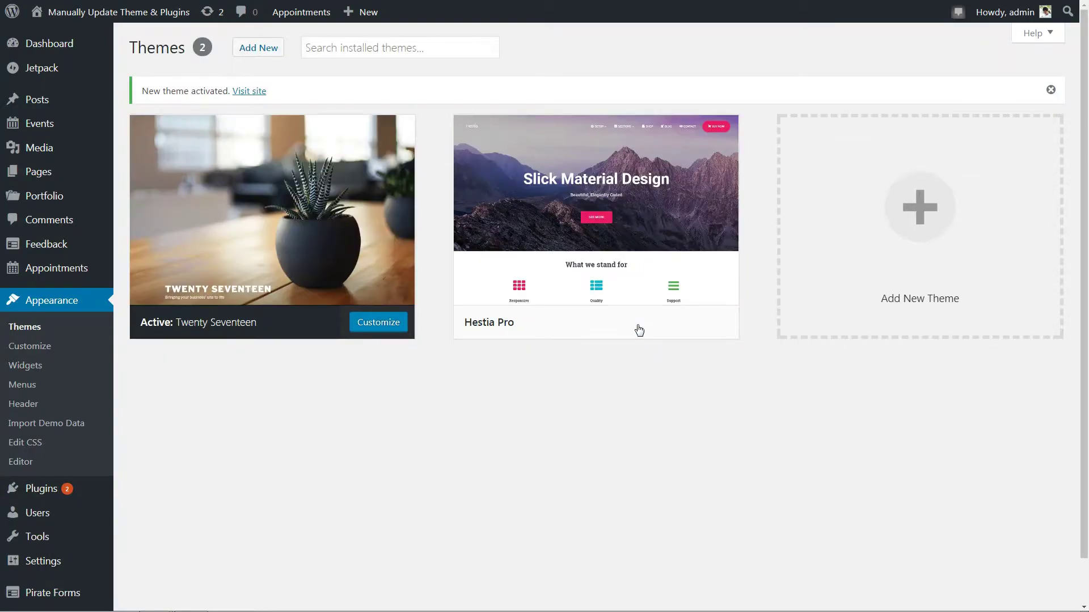
Delete the Hestia Pro theme from its Theme Details and confirm.
mouse_move(611, 264)
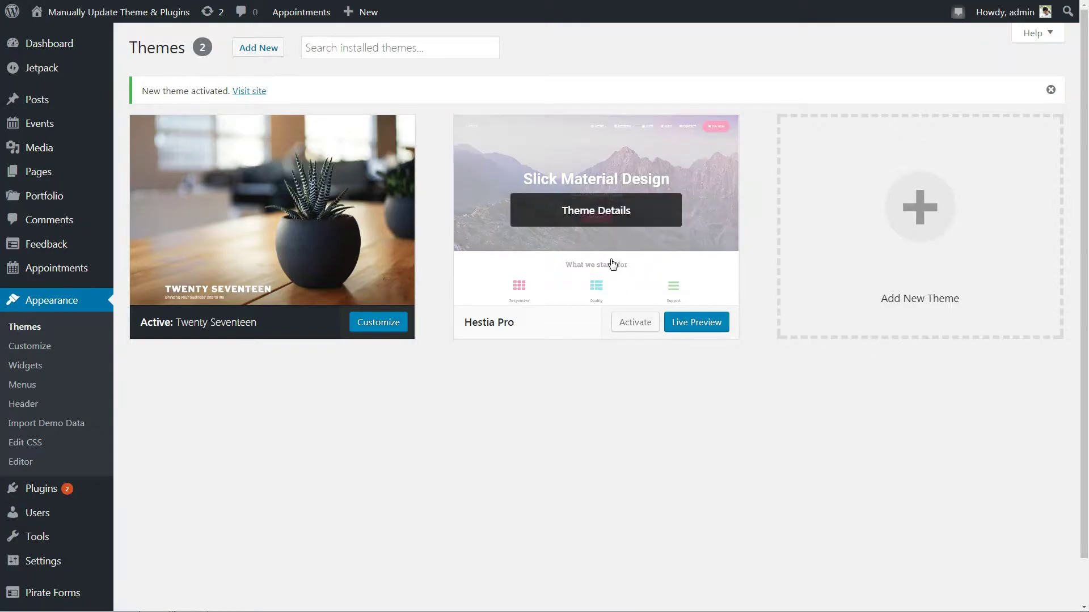
left_click(604, 210)
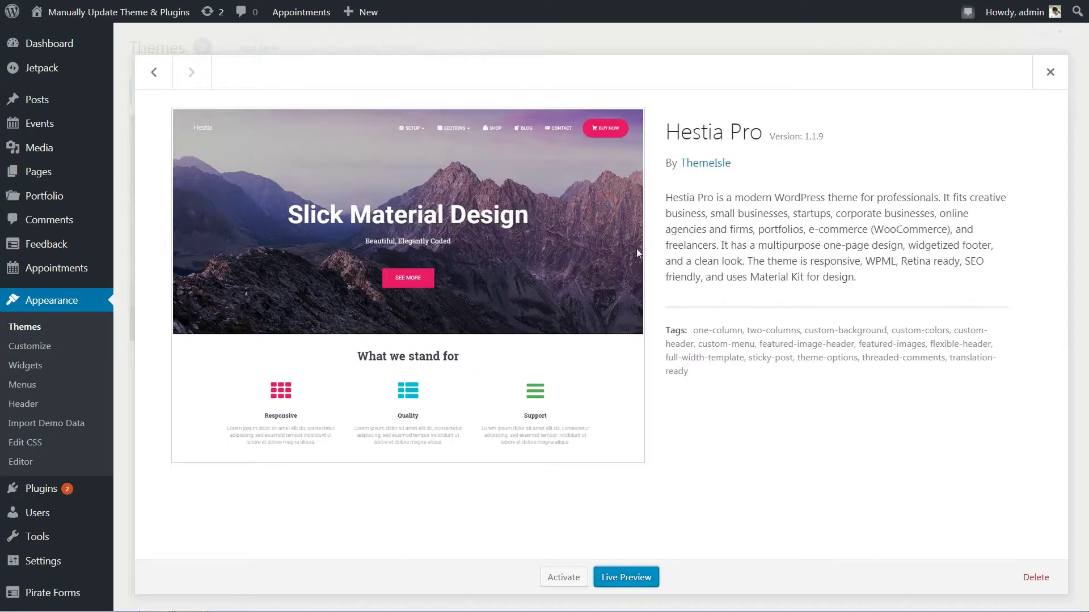
left_click(1036, 579)
left_click(589, 73)
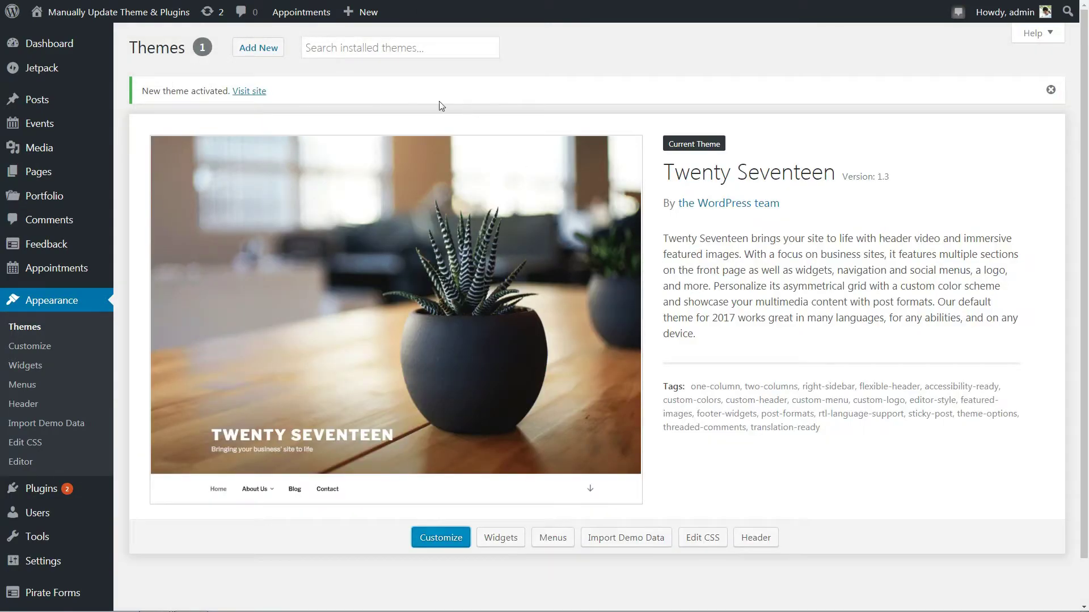
Upload and install hestia-pro.zip, activate Hestia Pro 1.1.43, and view its theme details.
left_click(258, 47)
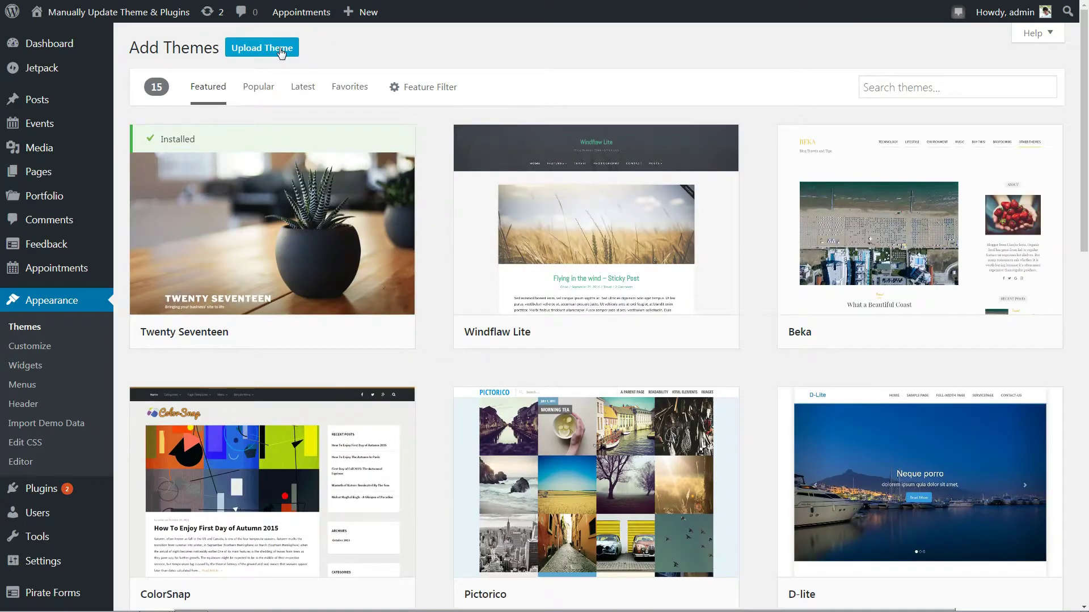
left_click(280, 50)
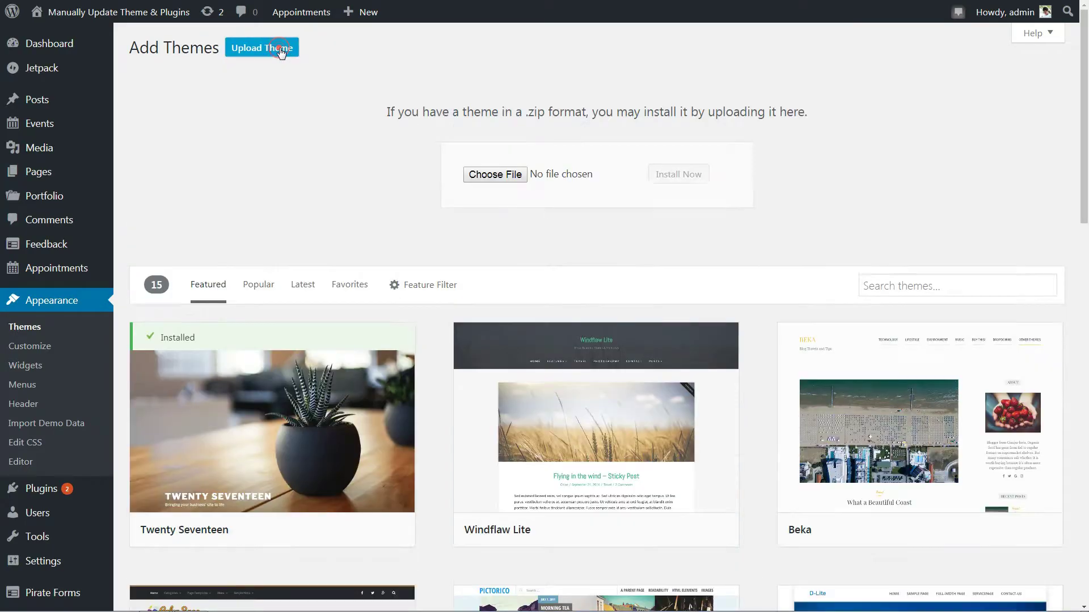
left_click(494, 176)
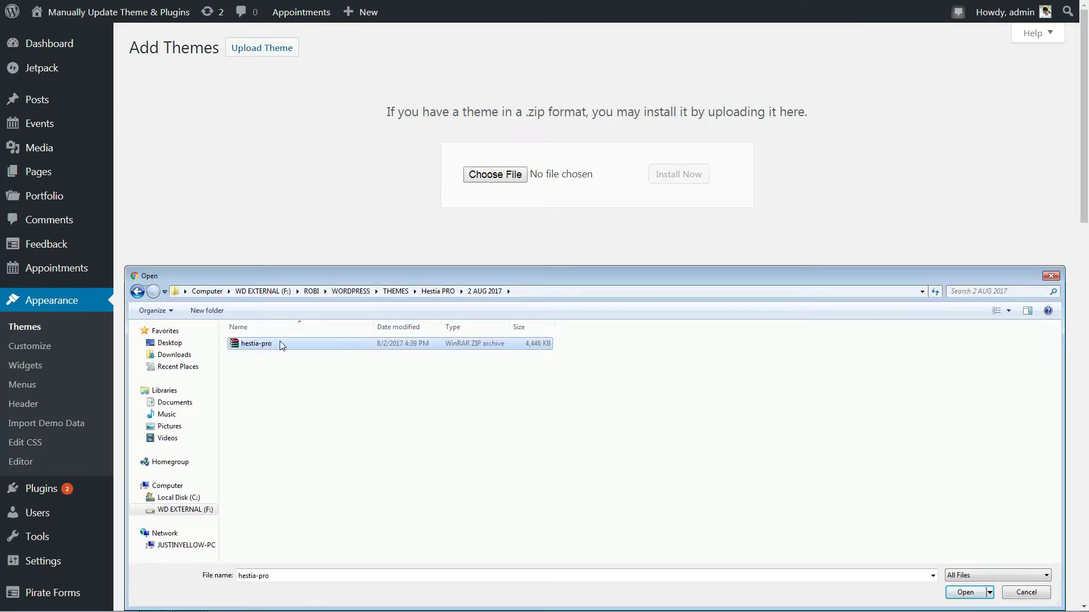
left_click(964, 592)
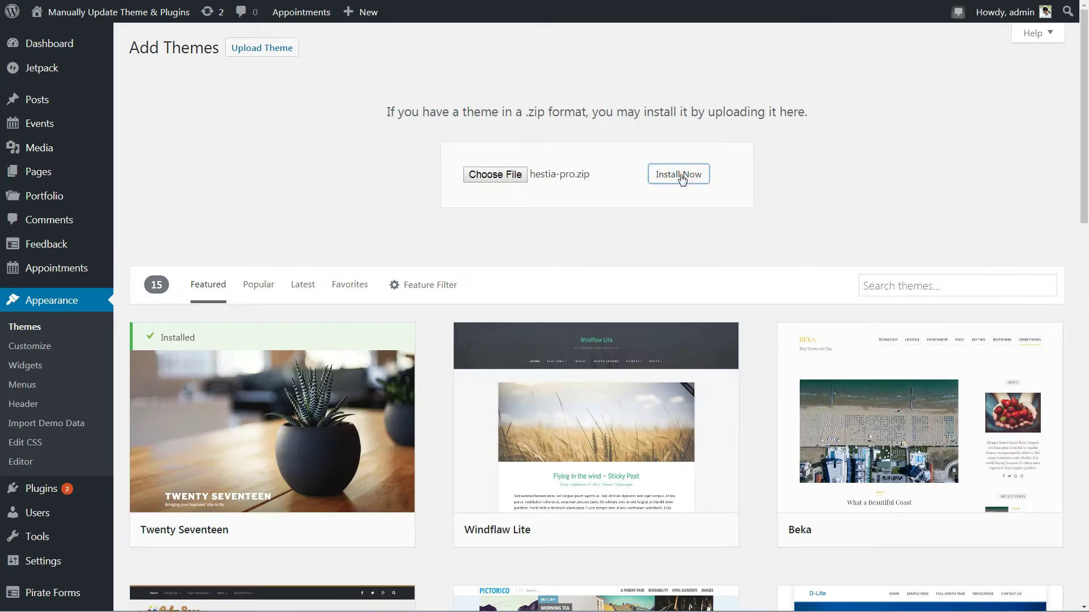
left_click(680, 174)
left_click(208, 148)
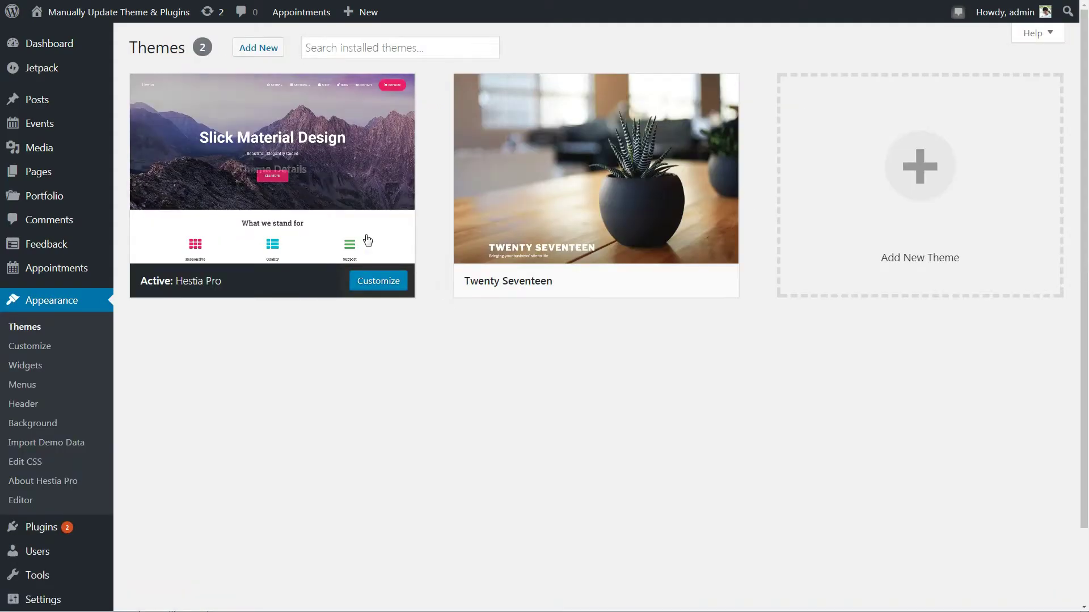
left_click(264, 169)
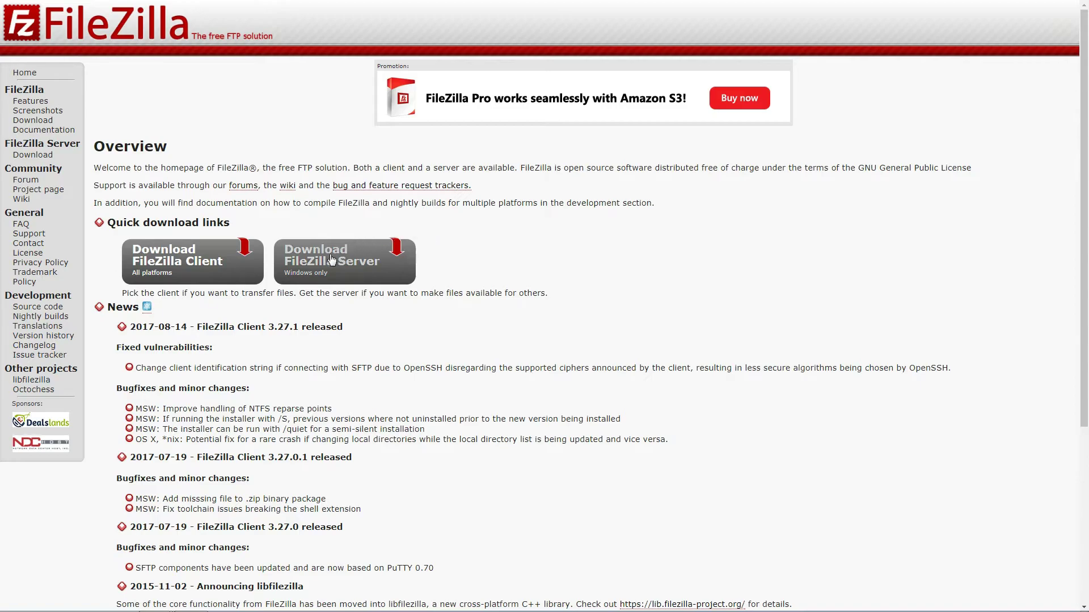
Go to the FileZilla Server download page from the FileZilla homepage.
left_click(326, 262)
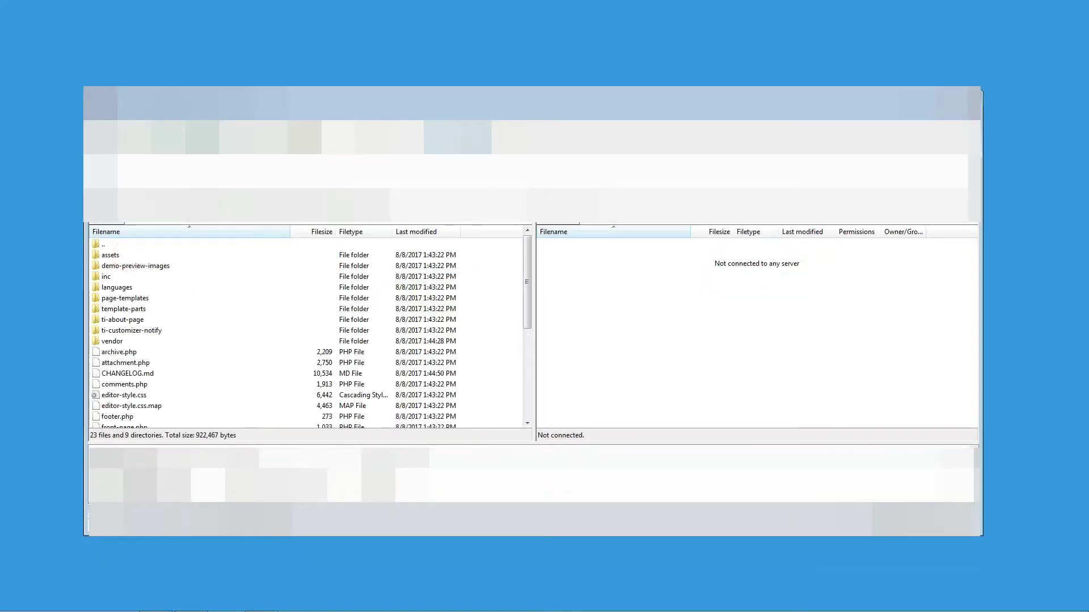
Connect with the FTP password, set transfer type to ASCII, and extract hestia-pro.zip locally.
type("••••")
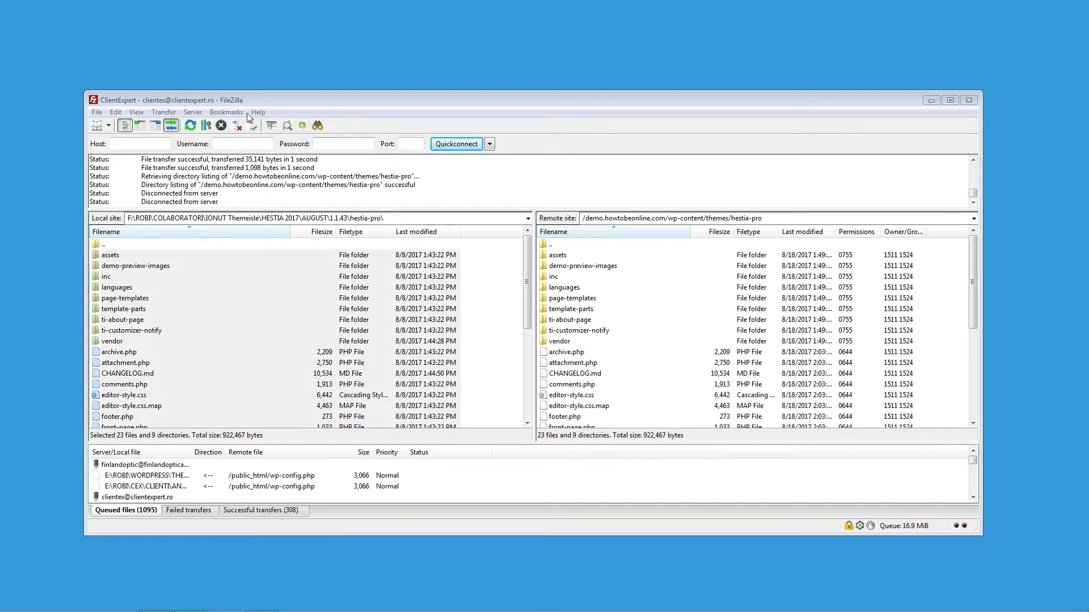
key("ctrl+a")
left_click(162, 113)
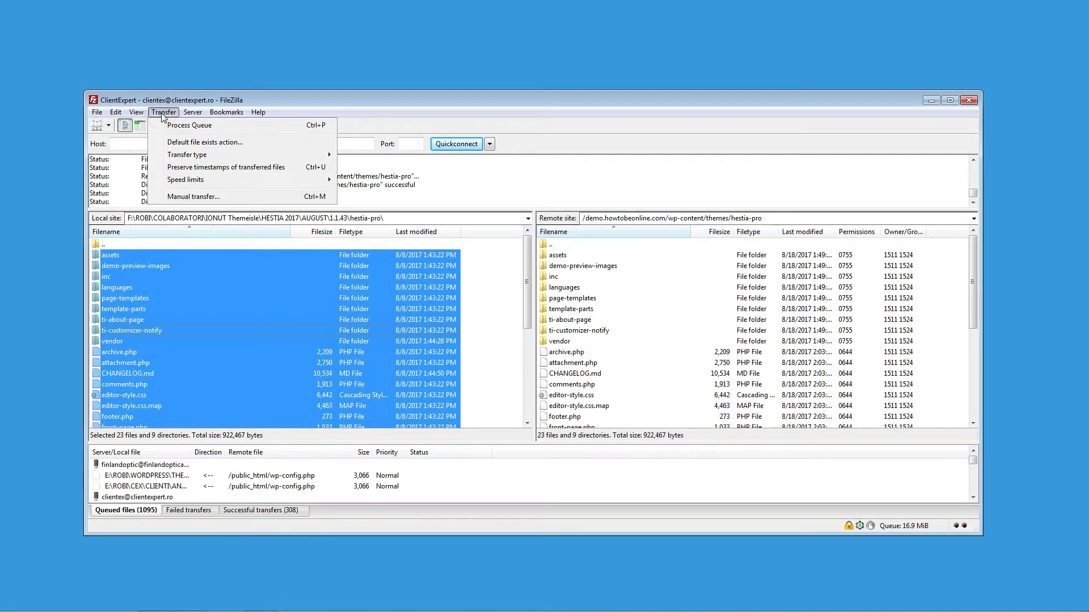
mouse_move(209, 158)
left_click(378, 170)
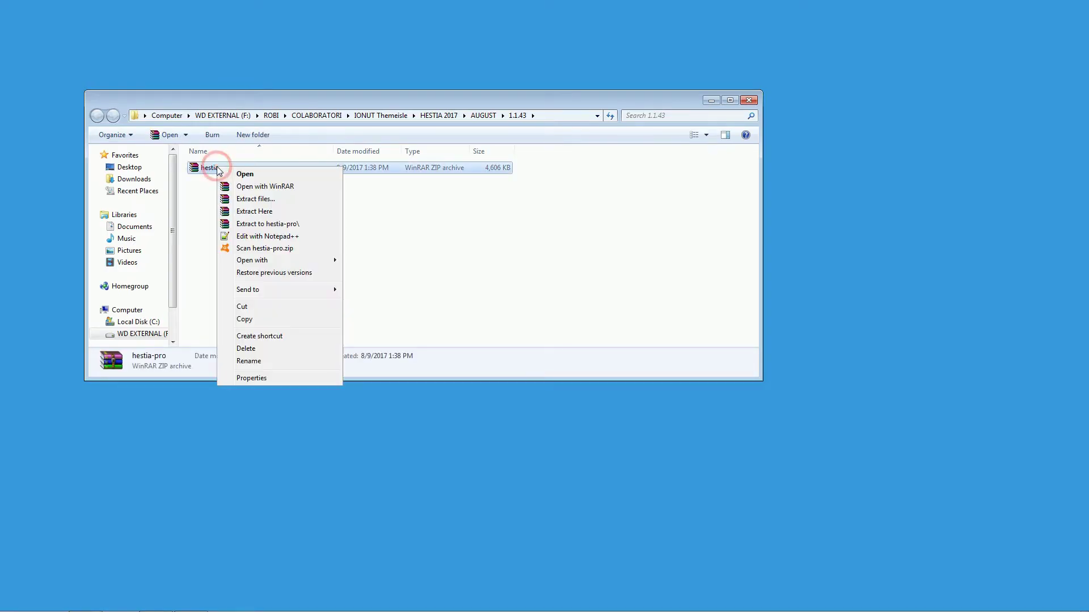
left_click(274, 212)
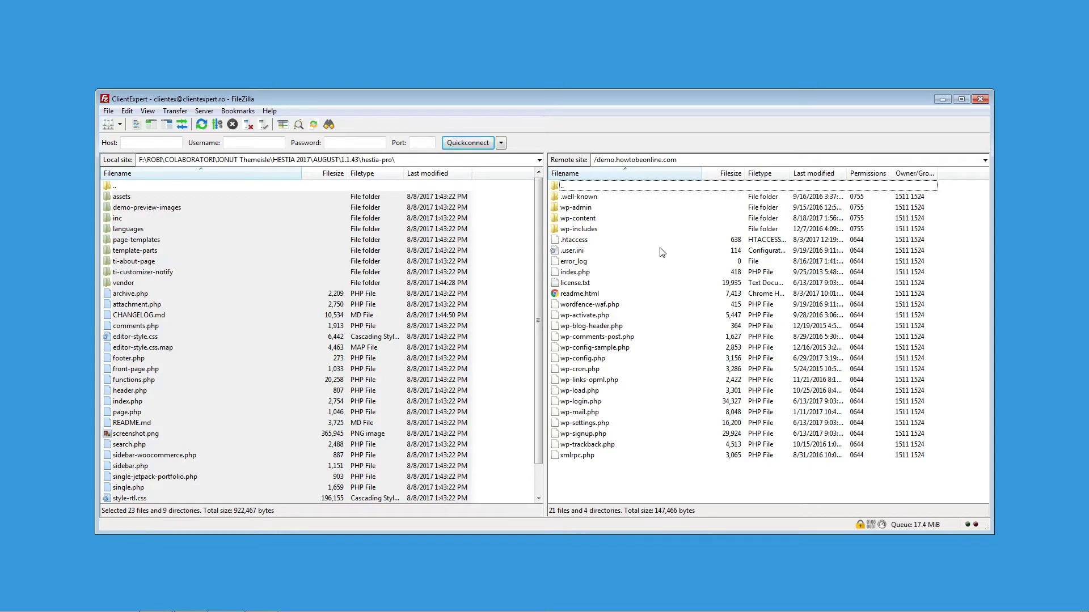
Browse the remote pane to wp-content/themes/hestia-pro, backing out of plugins on the way.
double_click(588, 219)
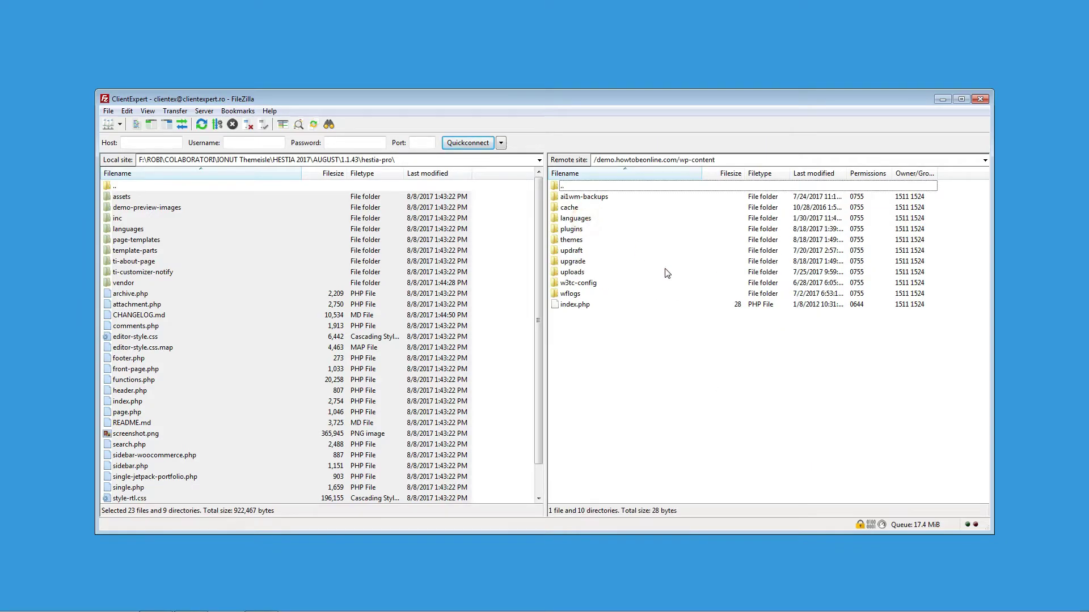
double_click(578, 229)
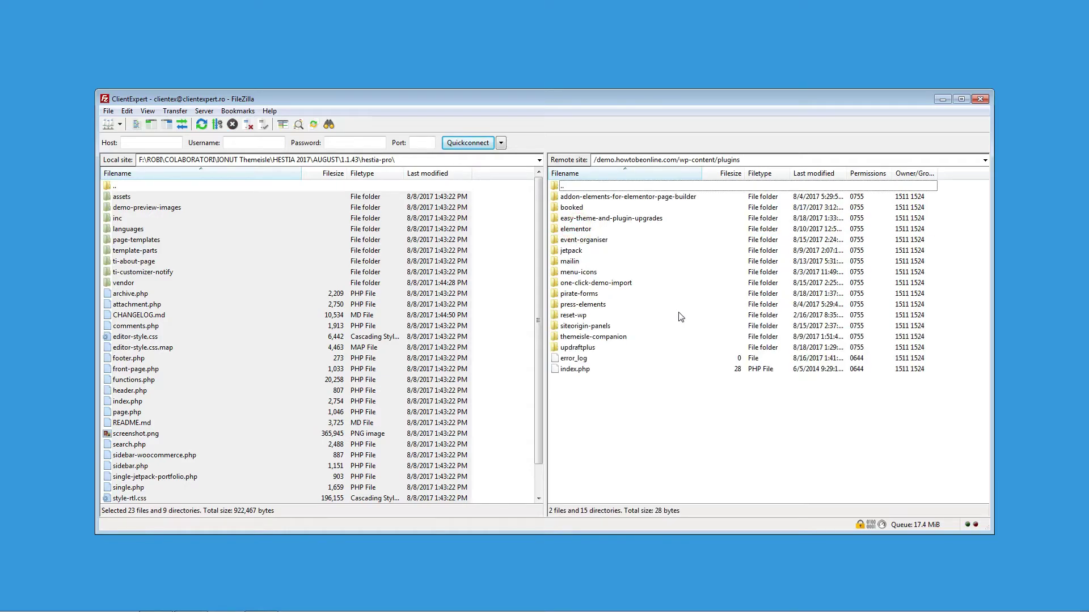
double_click(559, 187)
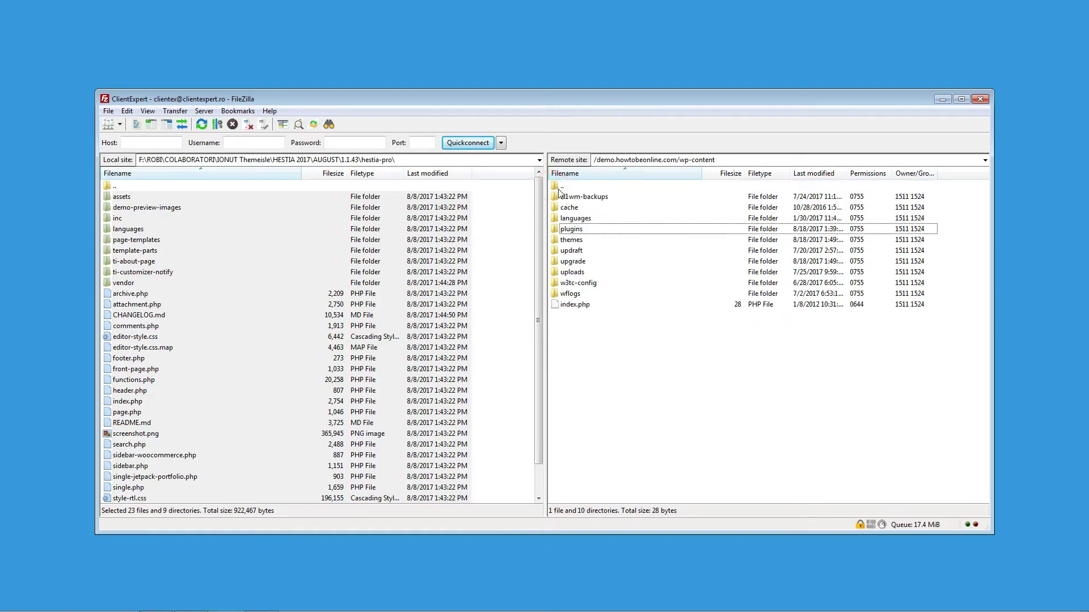
double_click(559, 190)
double_click(584, 219)
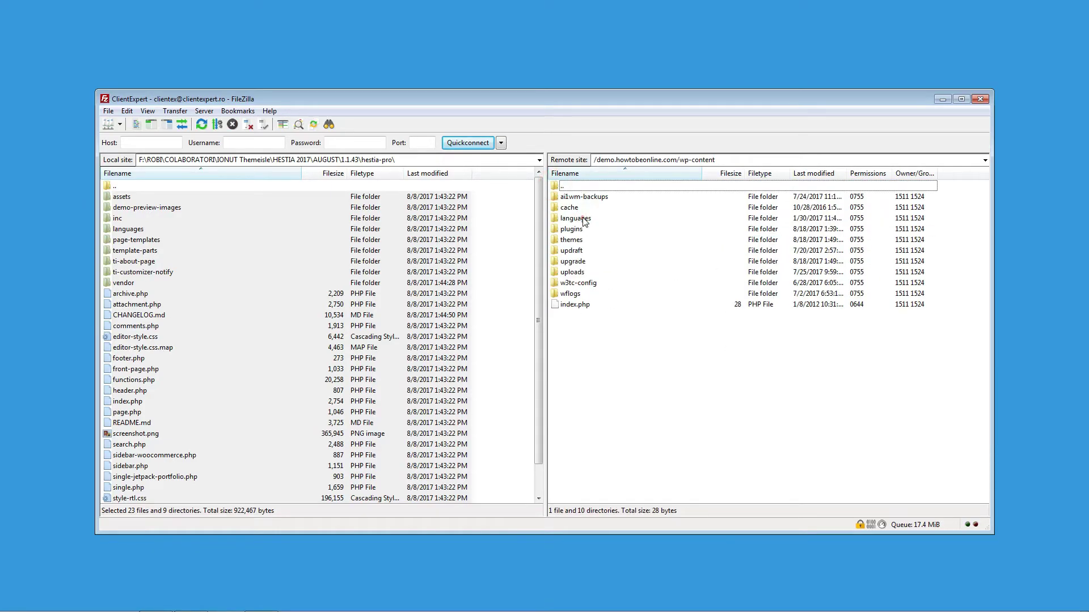
double_click(569, 241)
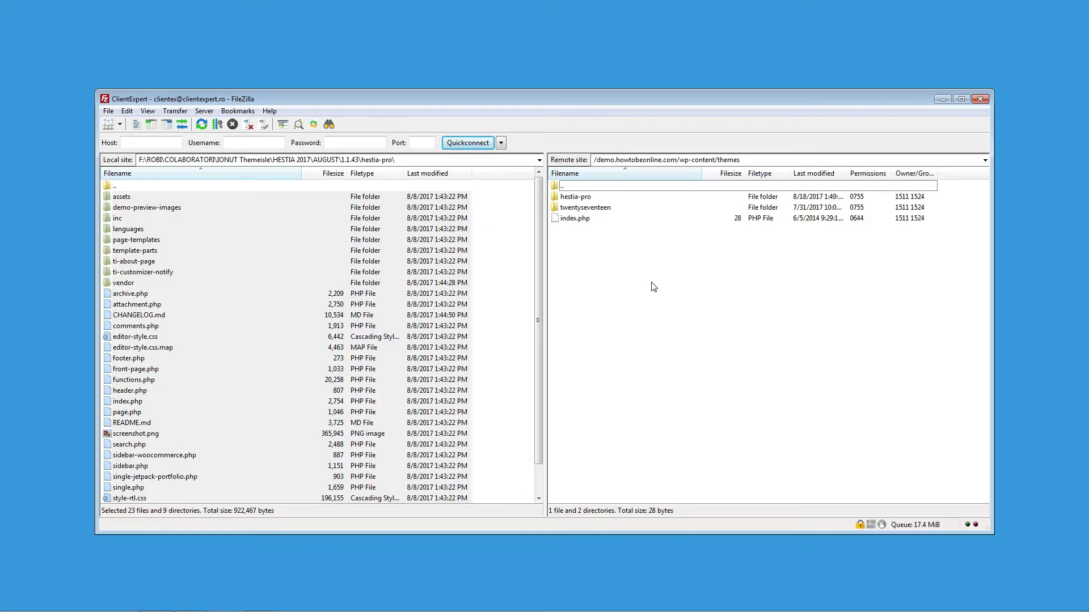
double_click(576, 196)
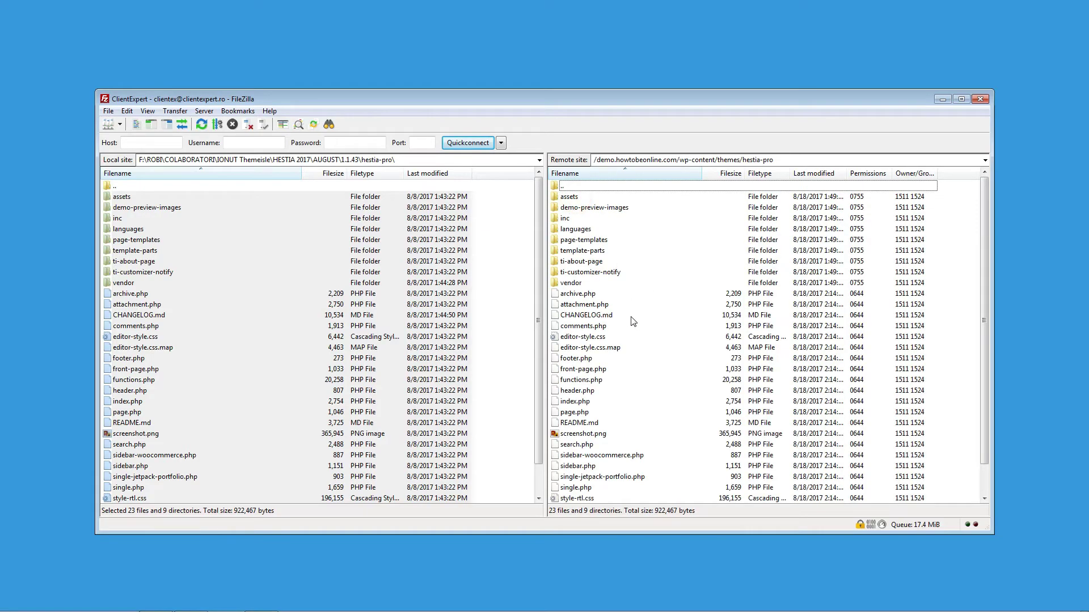
Upload every local hestia-pro file to the server's hestia-pro folder, overwriting all existing files.
left_click(132, 262)
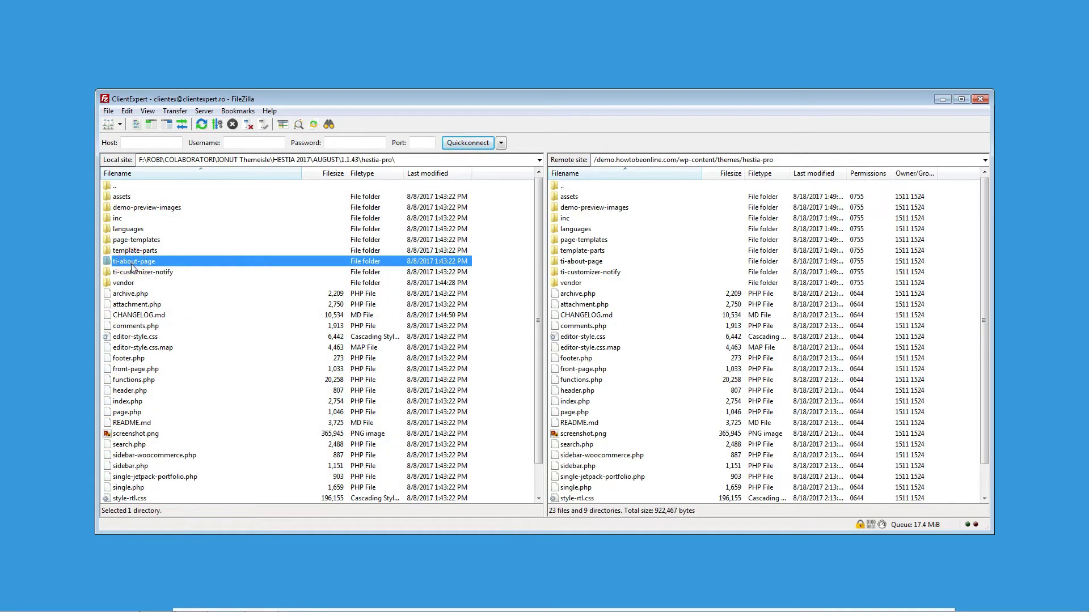
key("ctrl+a")
left_click_drag(134, 268, 947, 320)
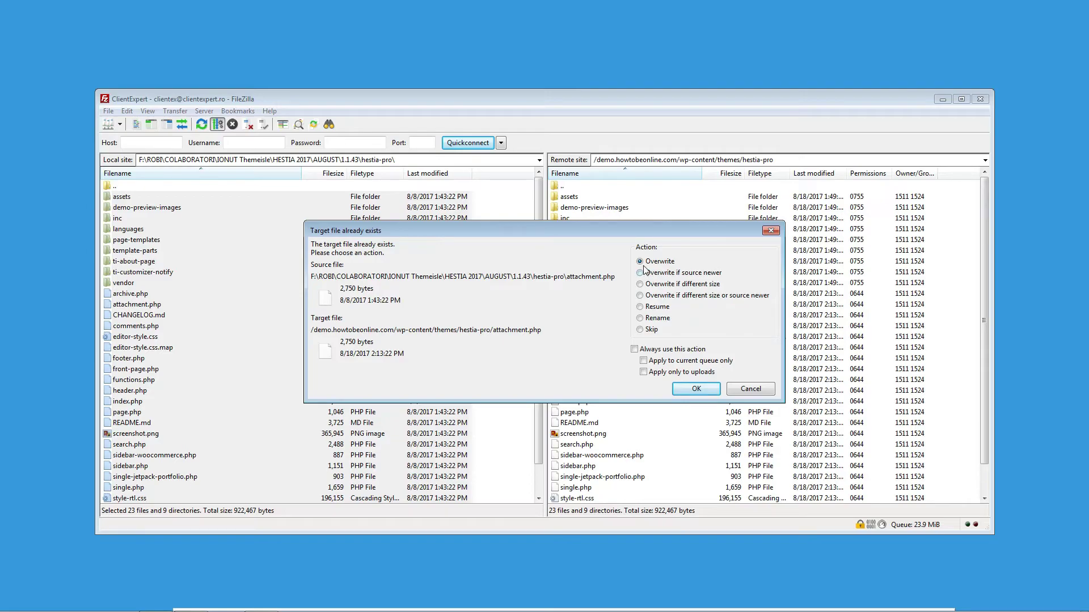
left_click(634, 348)
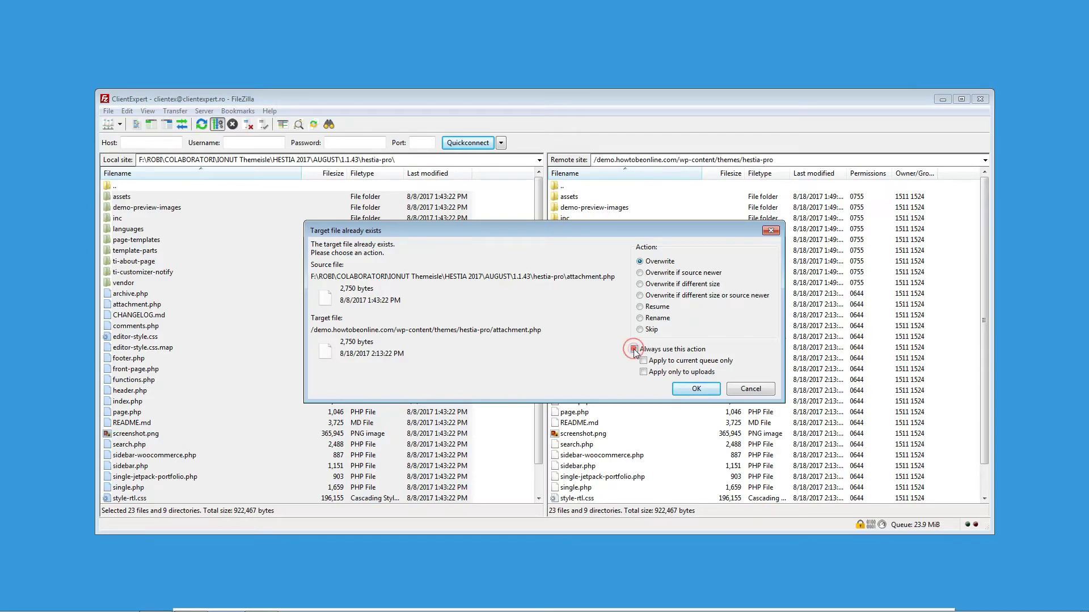
left_click(695, 389)
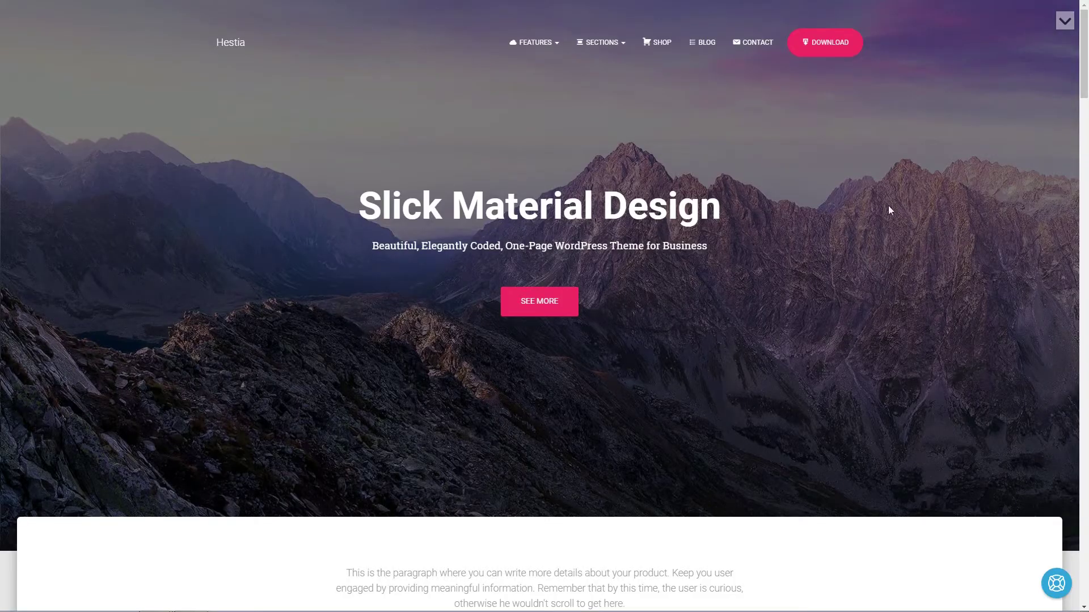
Scroll the live Hestia homepage to review the Responsive, Quality, Support and 'Who are we now' sections.
scroll(824, 221, "down", 3)
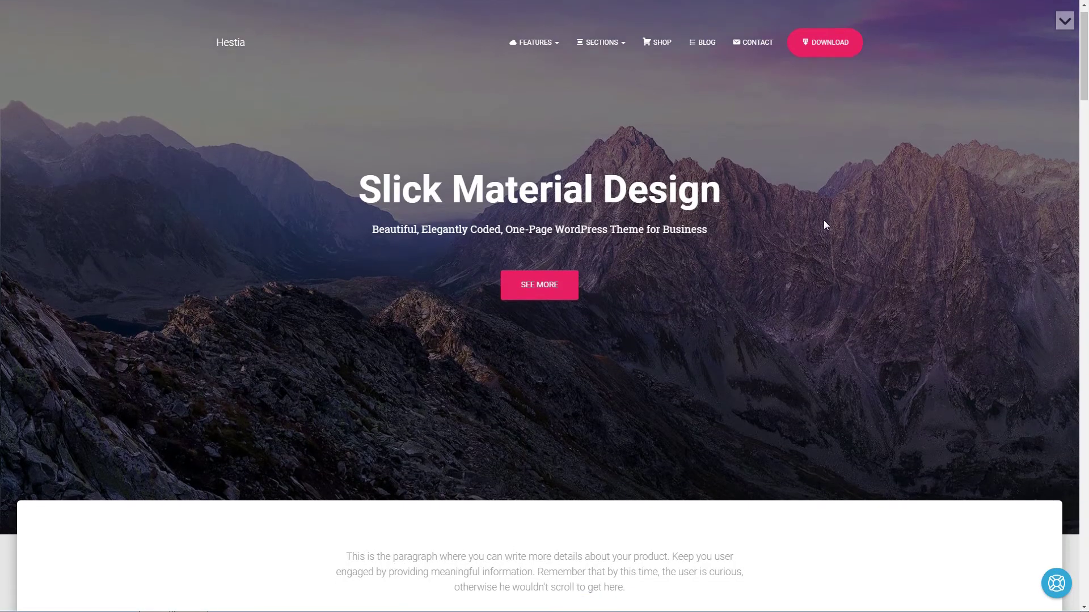
scroll(825, 225, "down", 3)
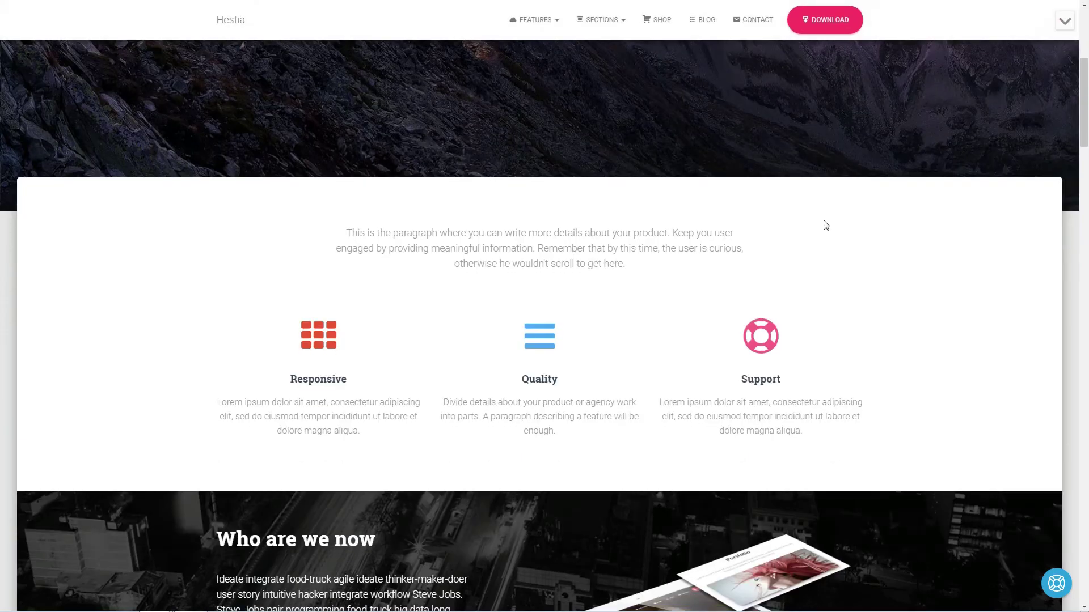
scroll(825, 226, "down", 5)
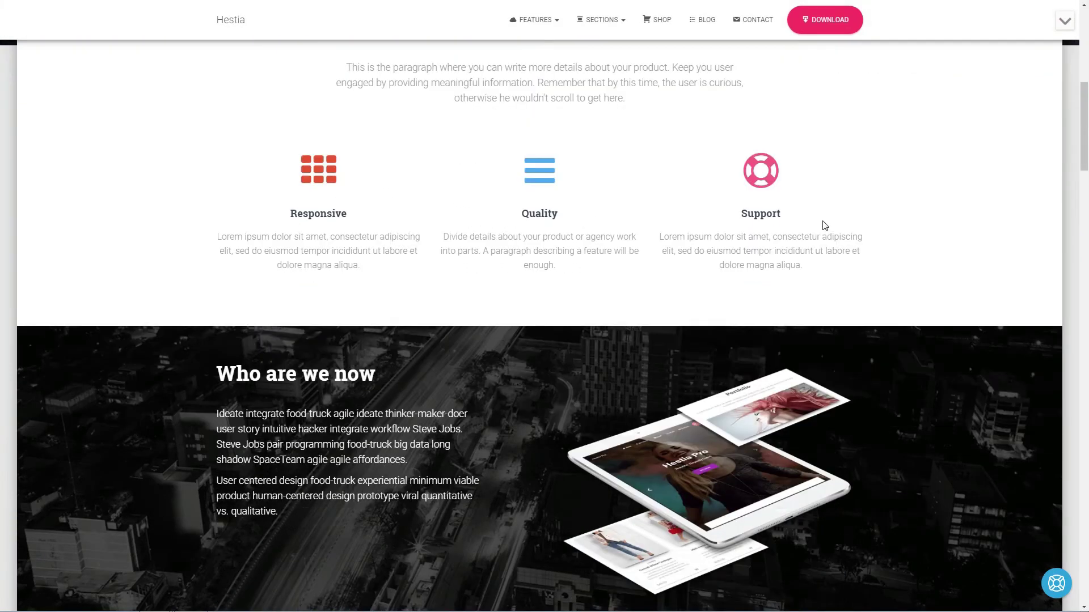